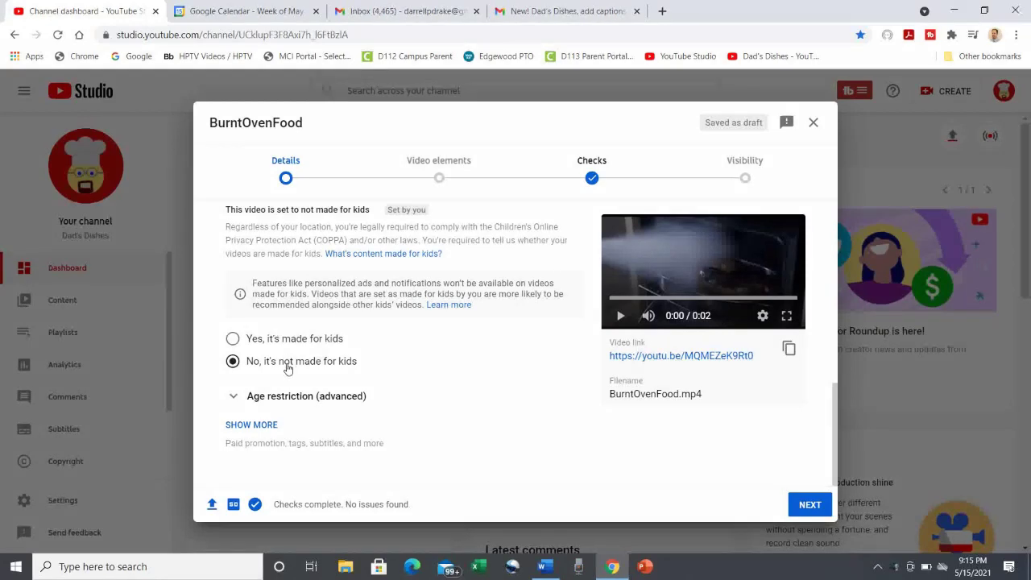
Step: Review the additional details of the BurntOvenFood upload and open the subtitle editor from its video elements
click(262, 427)
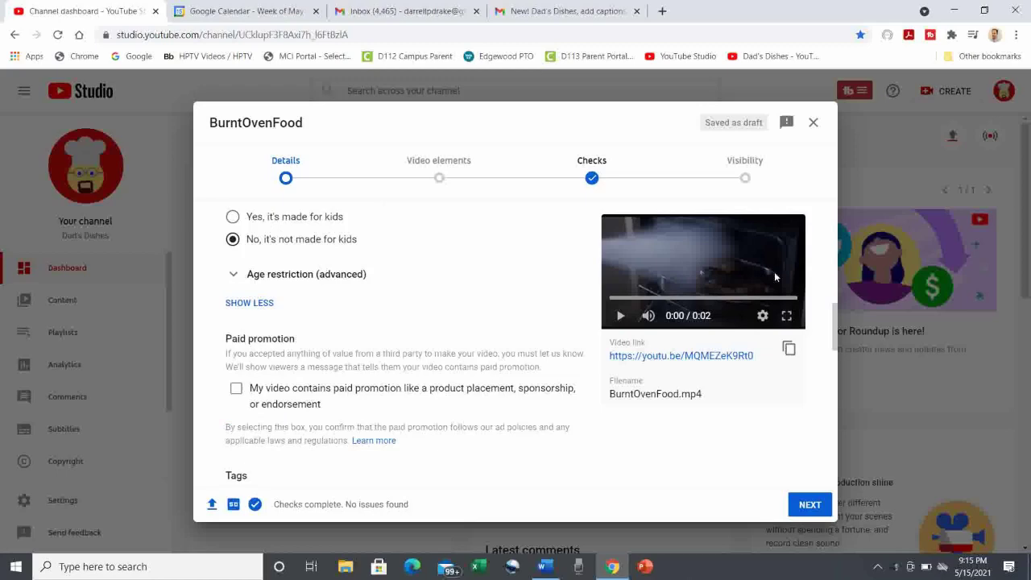
drag(835, 322, 875, 453)
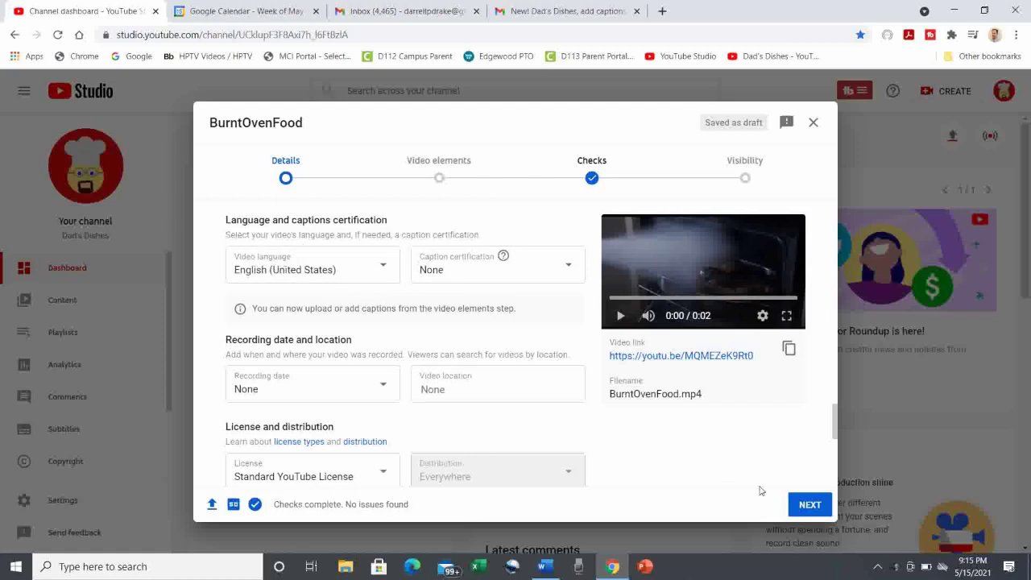
click(809, 505)
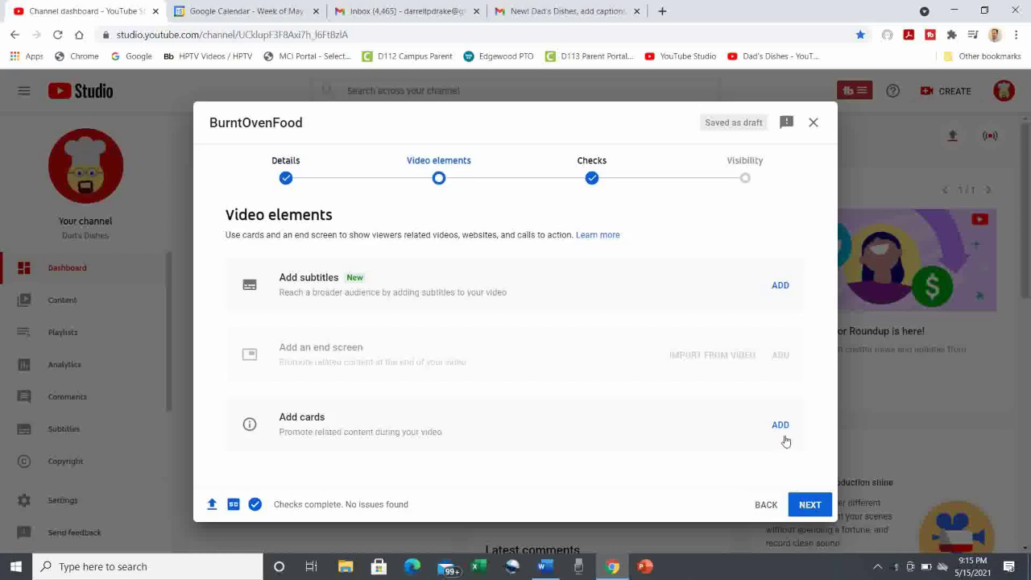
click(780, 286)
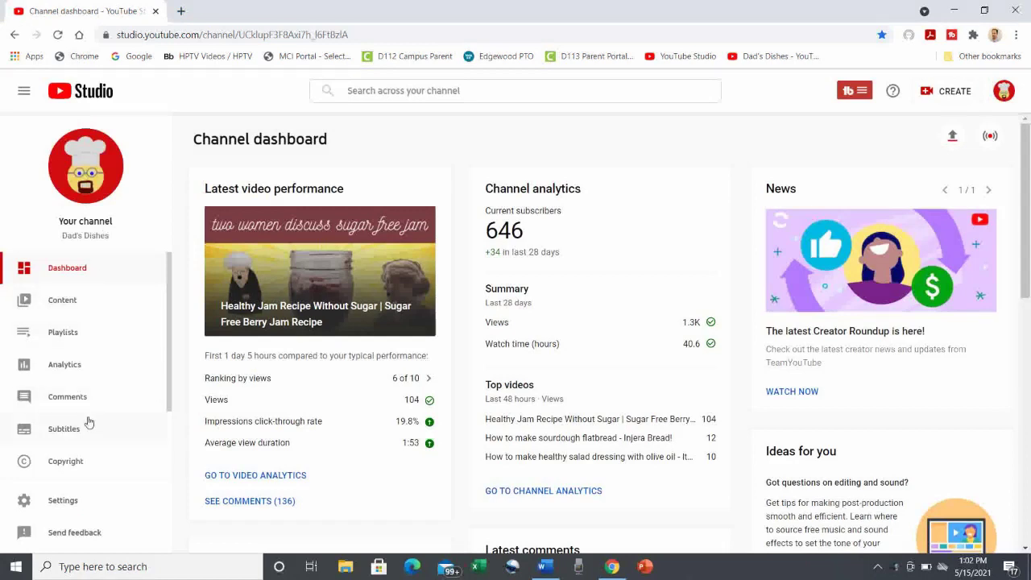
Step: Open the subtitles page of the channel's "How to Make ACV Taste Better!" video
click(61, 309)
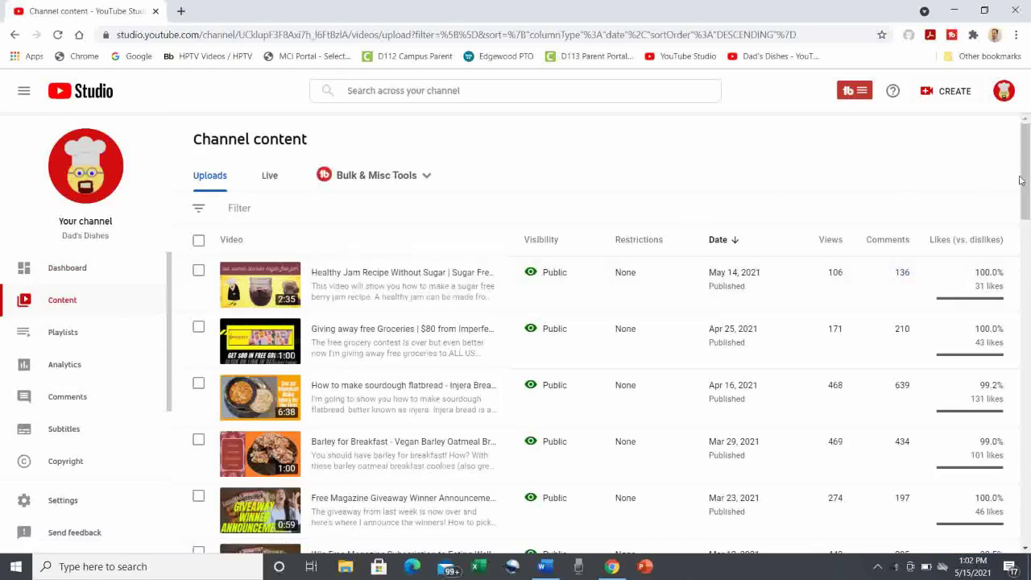
drag(1027, 180, 1029, 279)
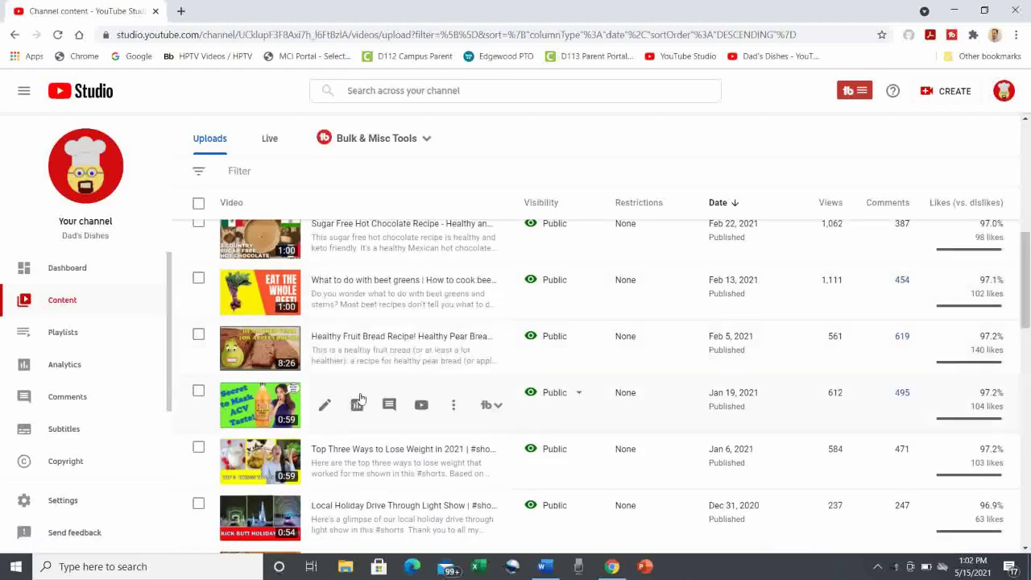
click(325, 406)
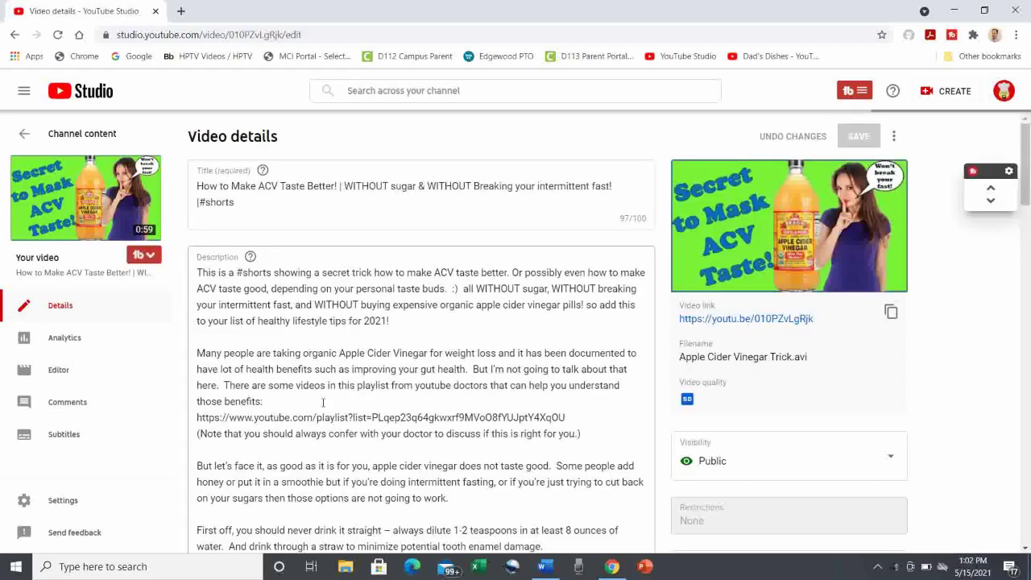
click(80, 436)
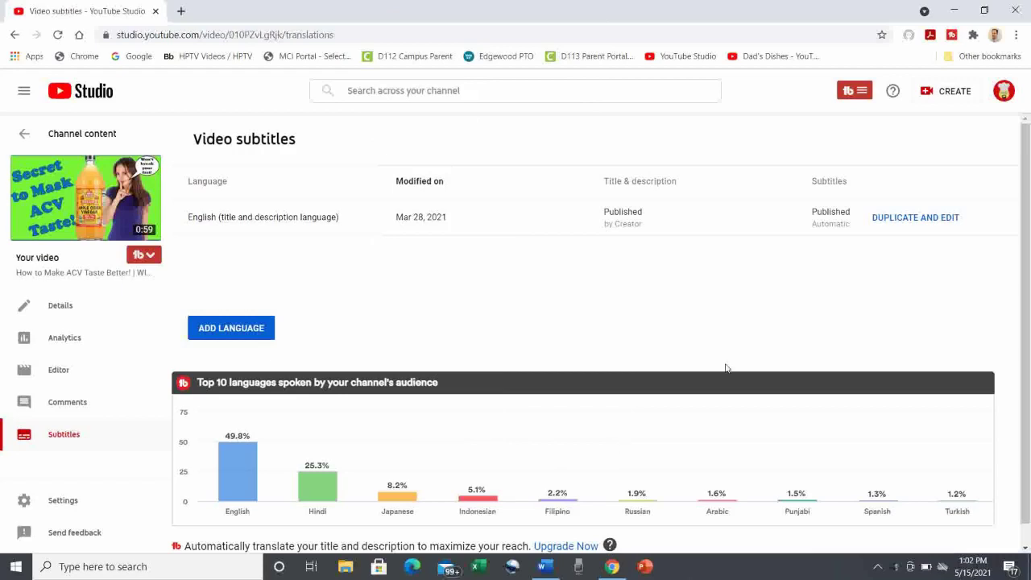
Step: Duplicate the automatic English subtitles over the existing draft, with timings shown, and publish them
click(891, 219)
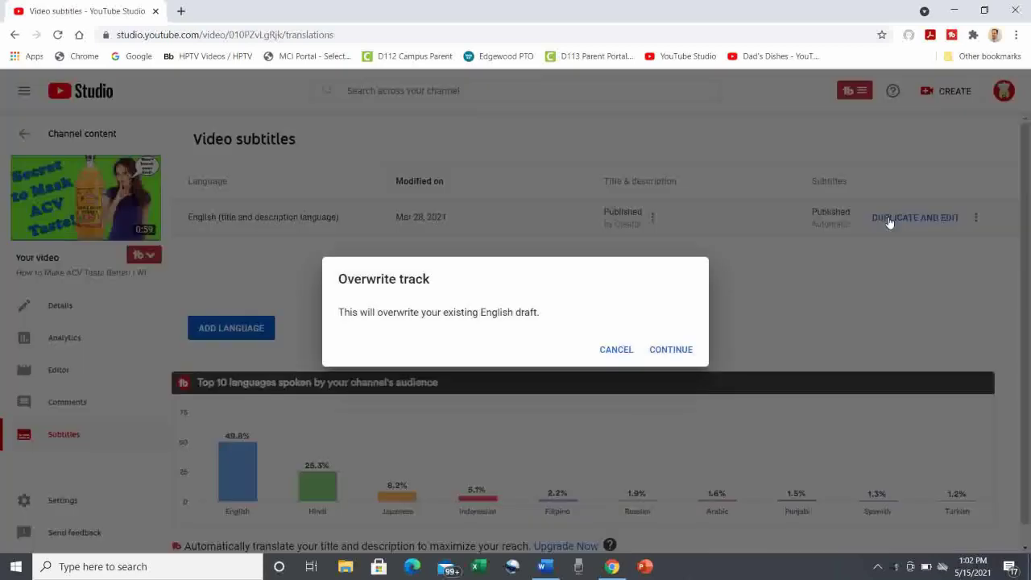
click(671, 350)
click(671, 350)
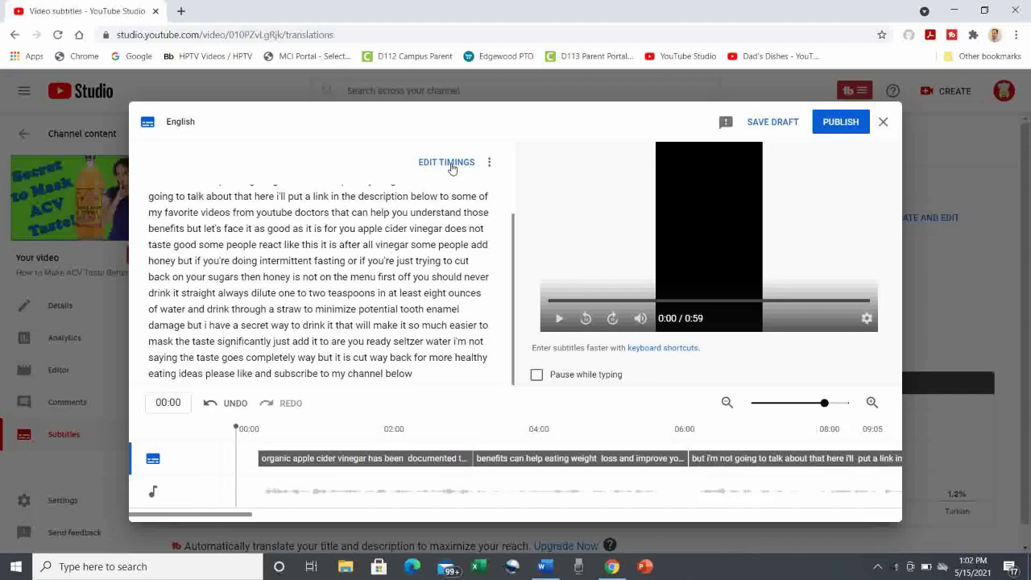
click(448, 163)
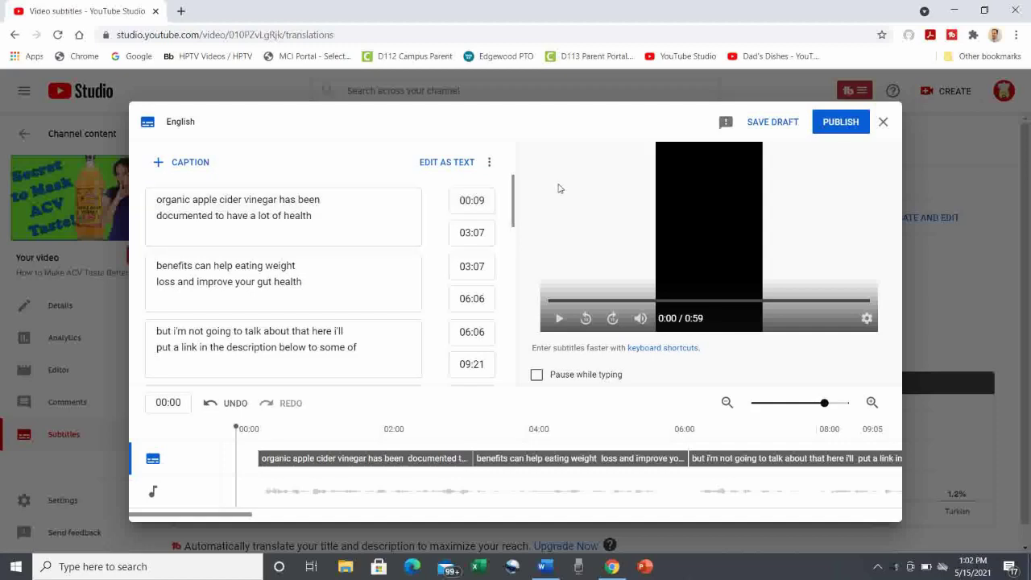
click(836, 121)
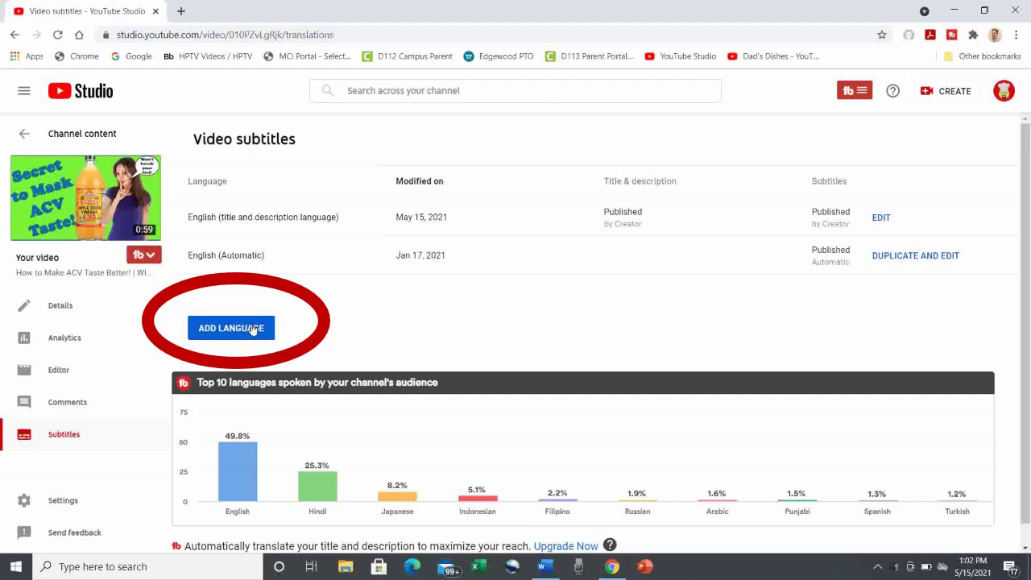
Step: Add Hindi as a subtitle language for the ACV video
click(252, 329)
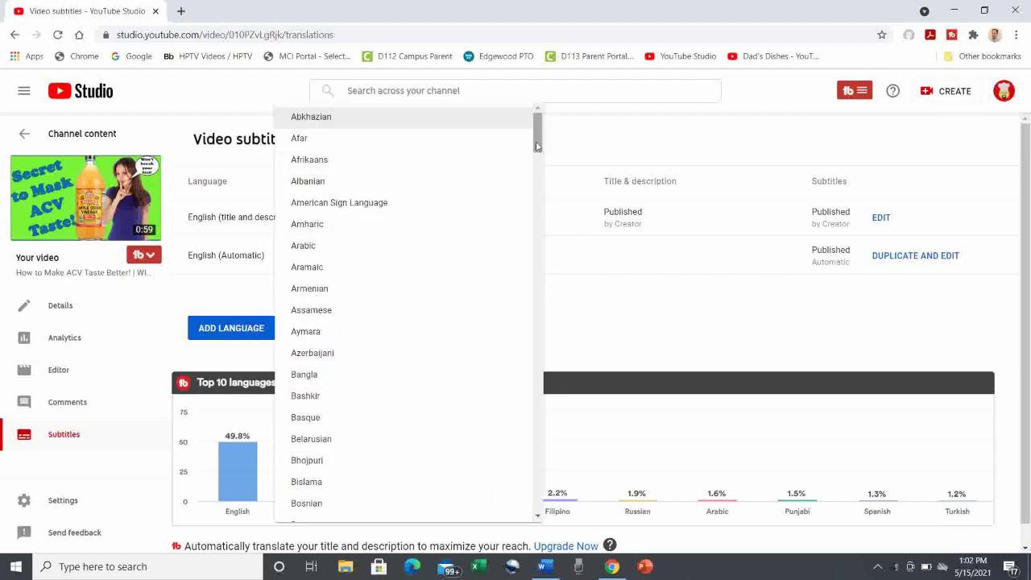
drag(538, 146, 553, 274)
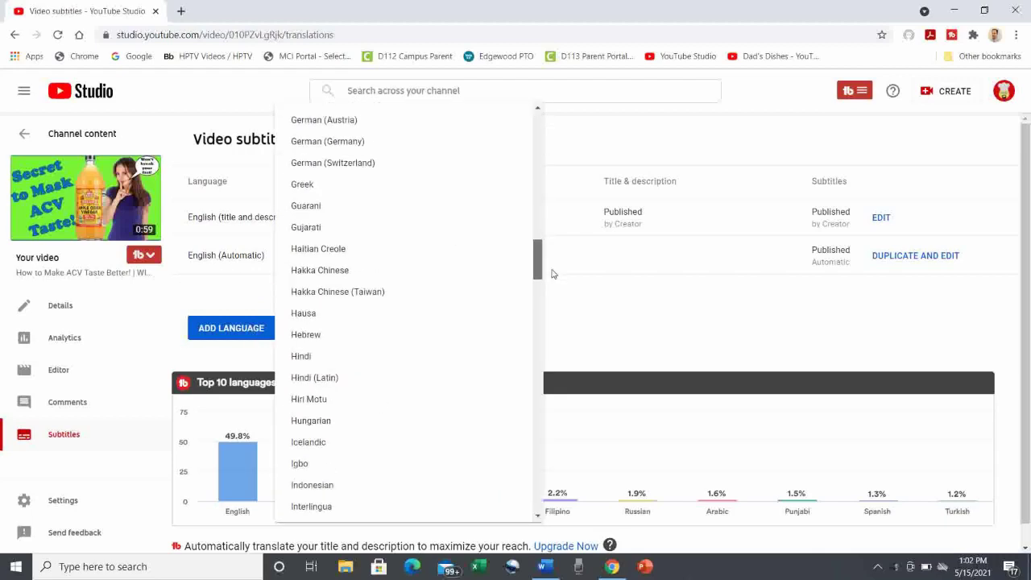
click(351, 358)
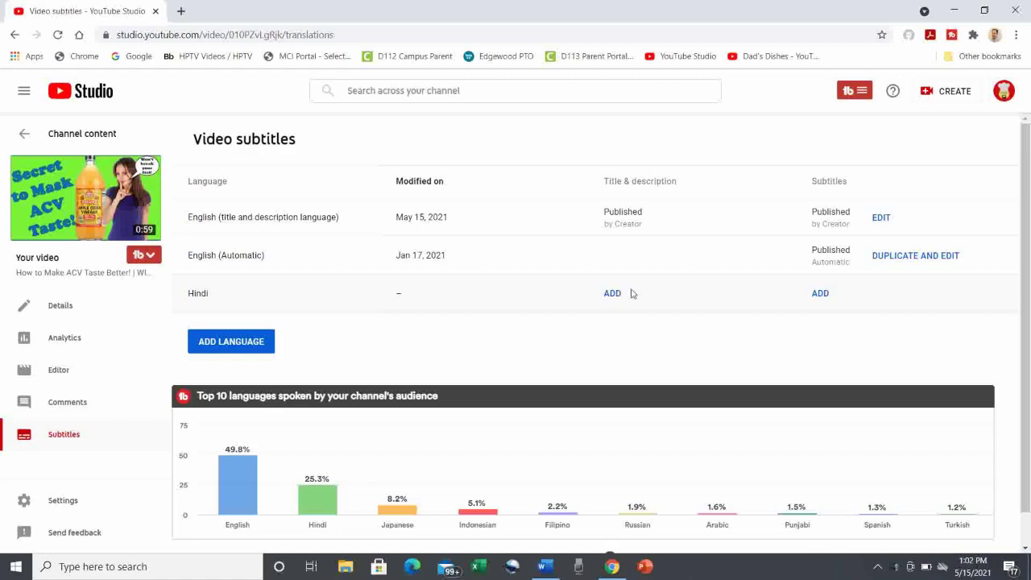
Step: Create the Hindi subtitles with auto-translate, review the translated captions and publish them
click(819, 295)
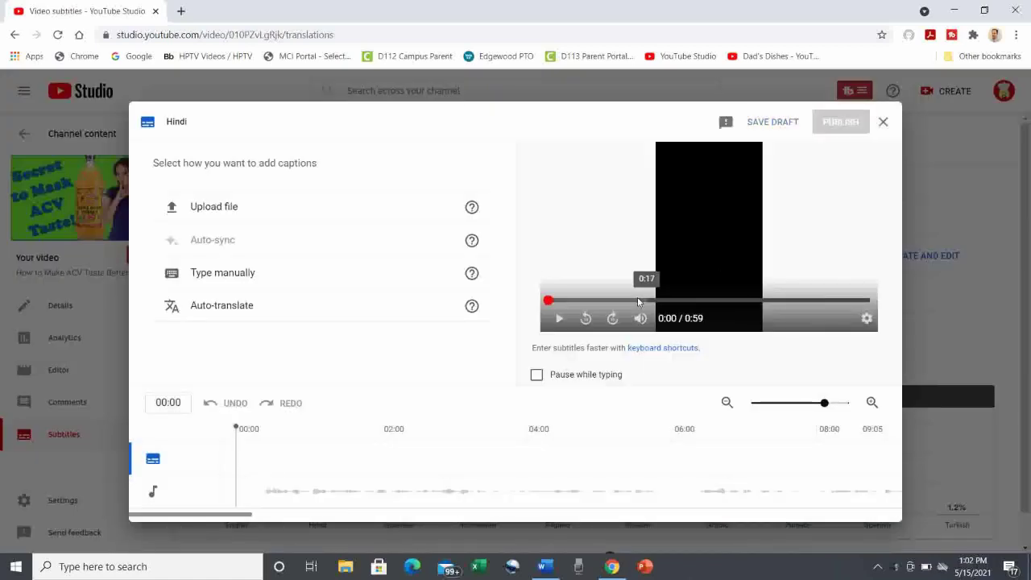
click(335, 315)
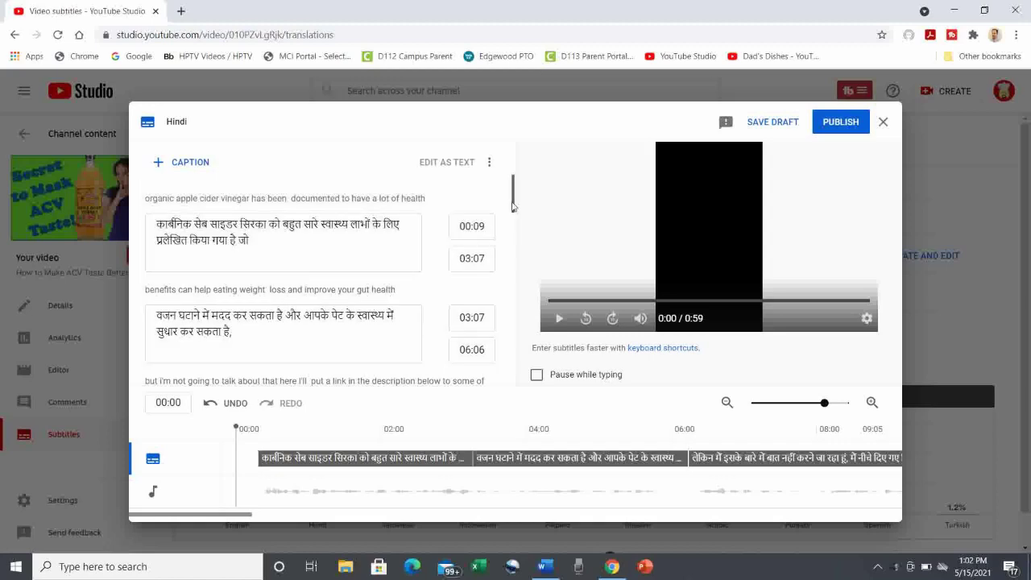
drag(513, 207, 523, 301)
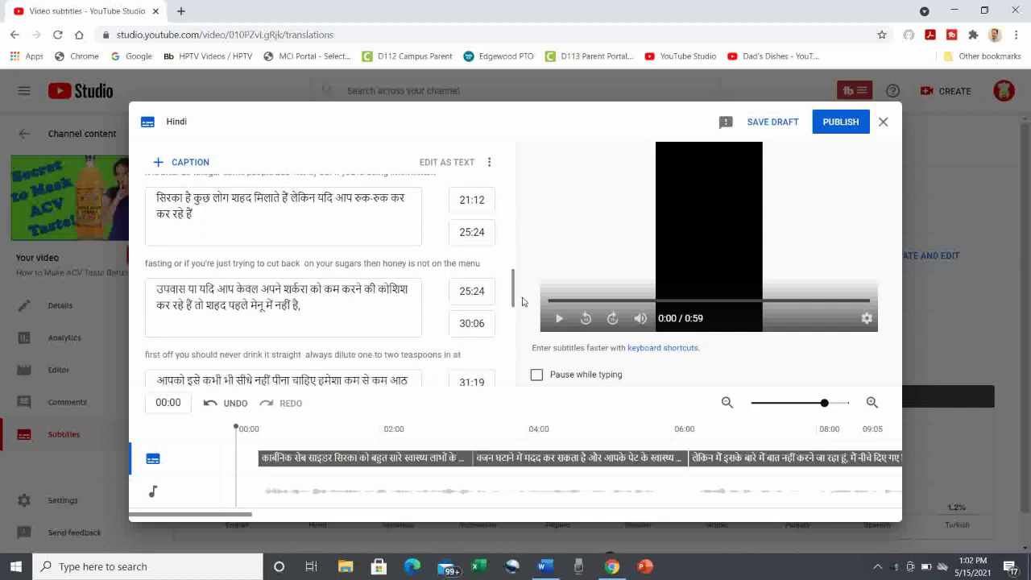
click(824, 123)
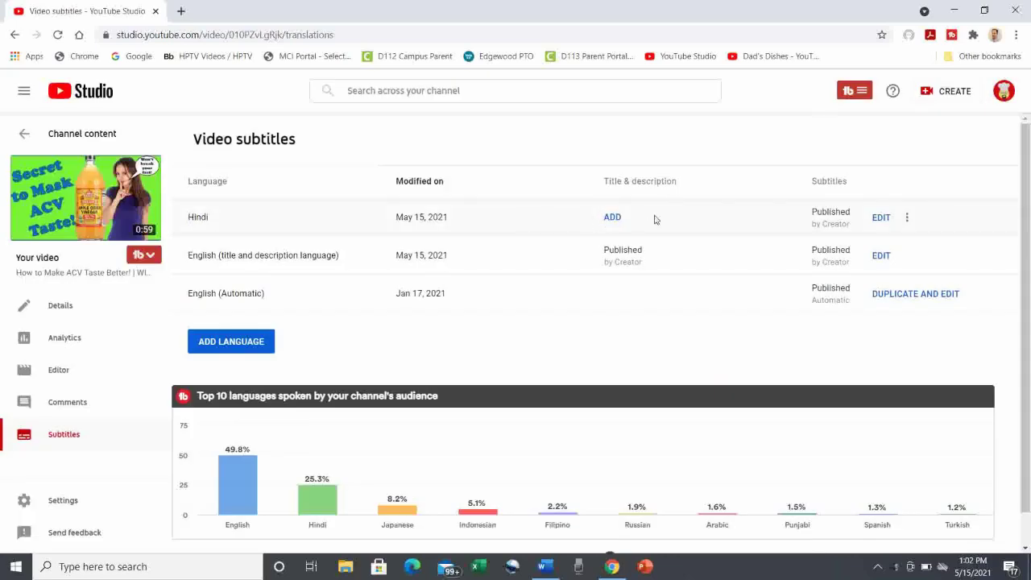
Step: Open the "How to Make ACV Taste Better!" video on its YouTube watch page from the channel content and skip the ad
click(88, 135)
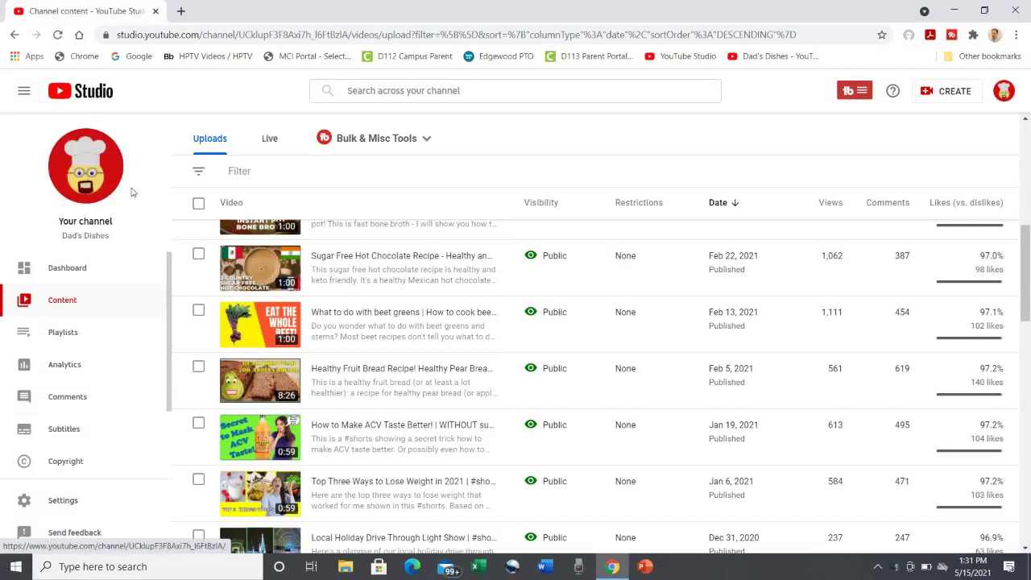
mouse_move(314, 320)
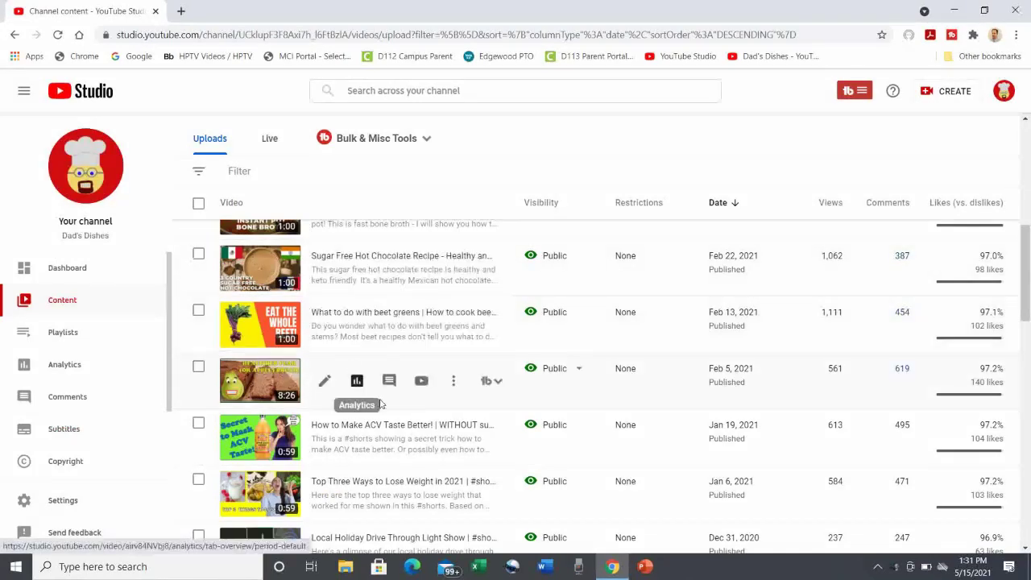
mouse_move(422, 437)
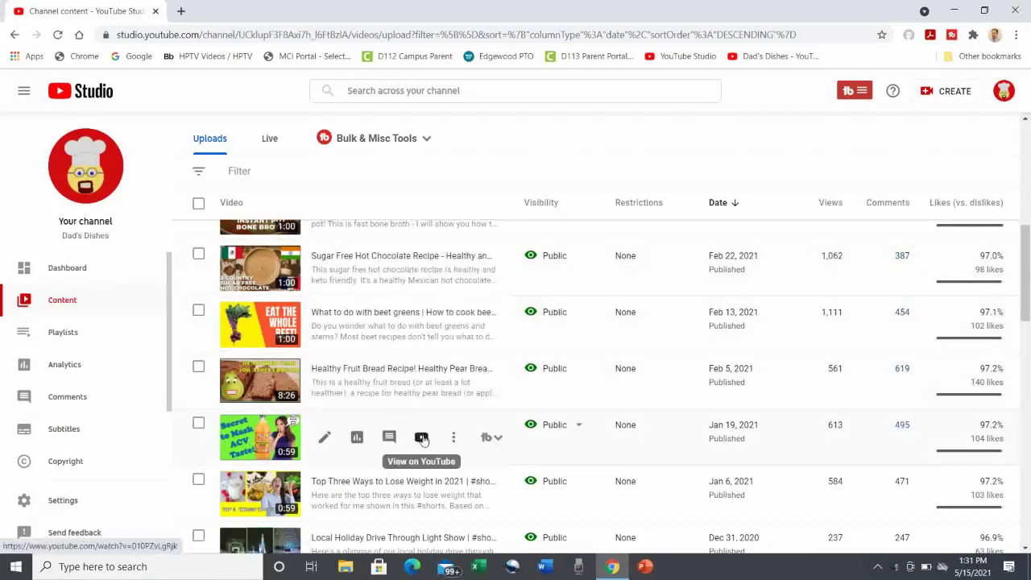
click(421, 438)
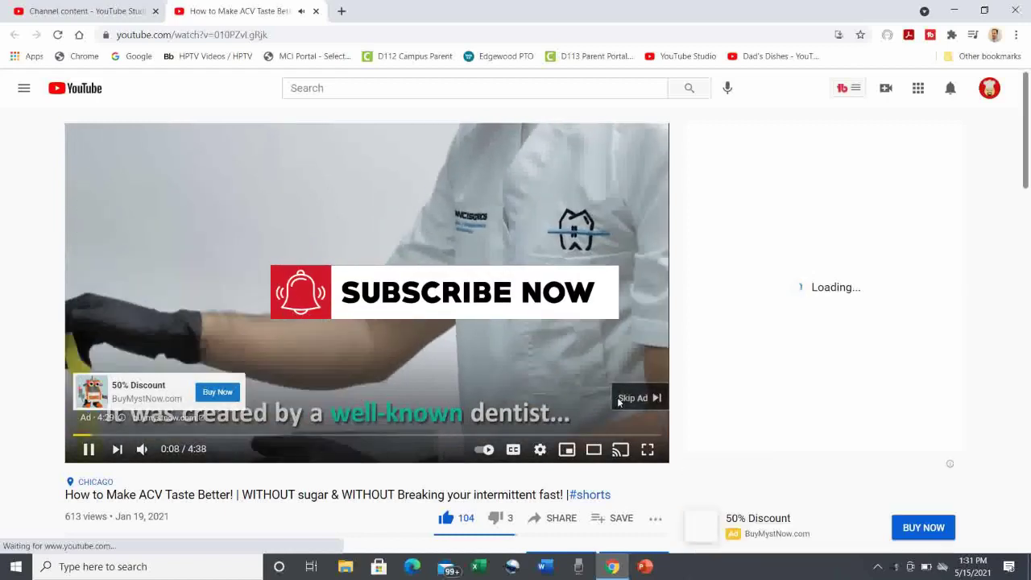
click(619, 399)
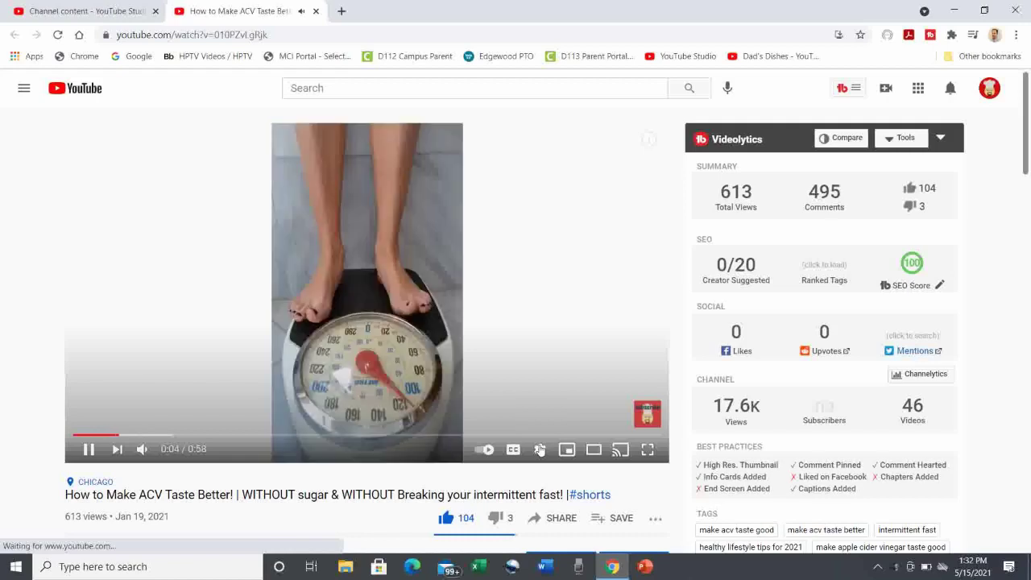
Step: Turn on Hindi subtitles for the playing ACV video
click(540, 449)
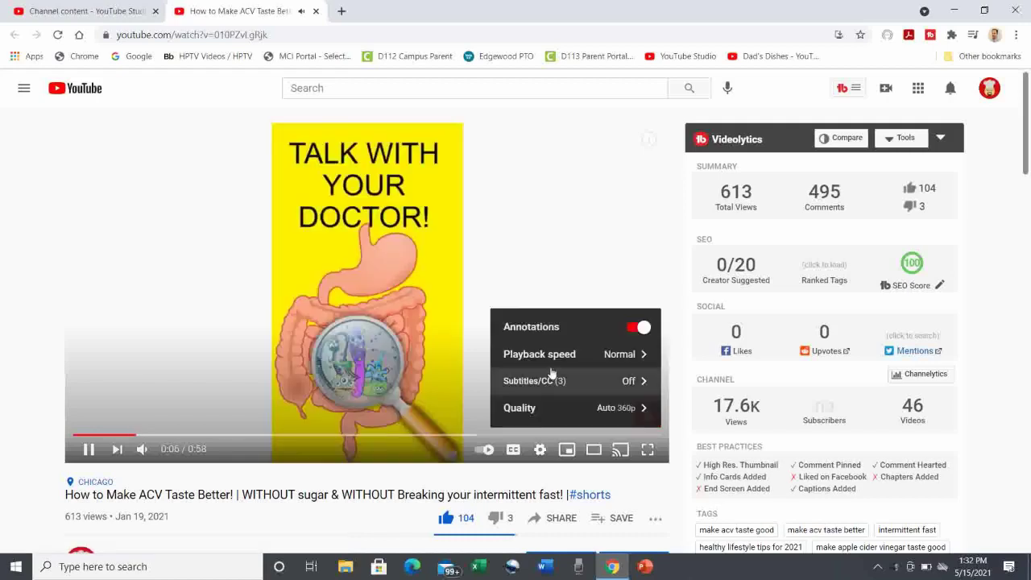
click(554, 380)
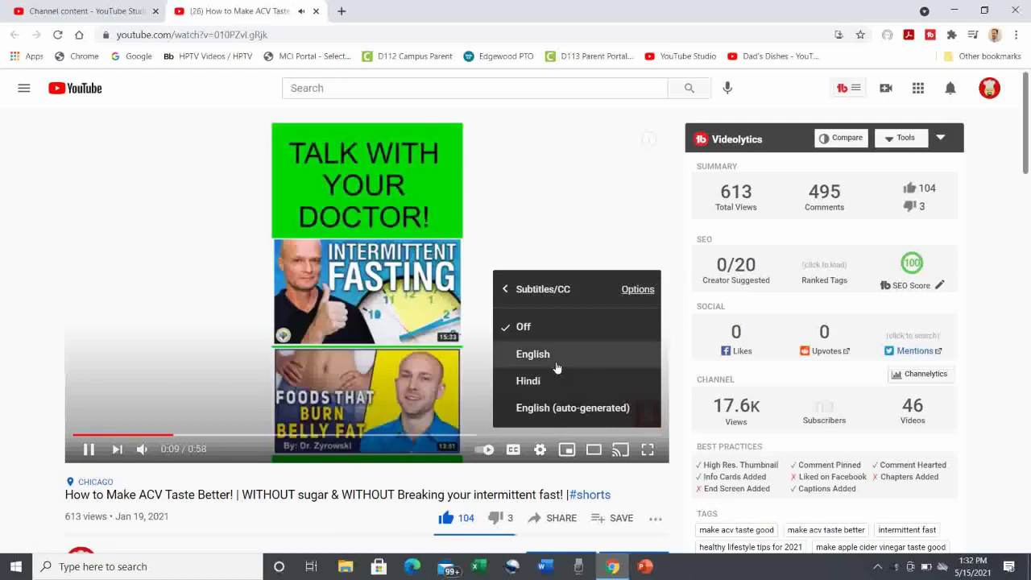
key(Down)
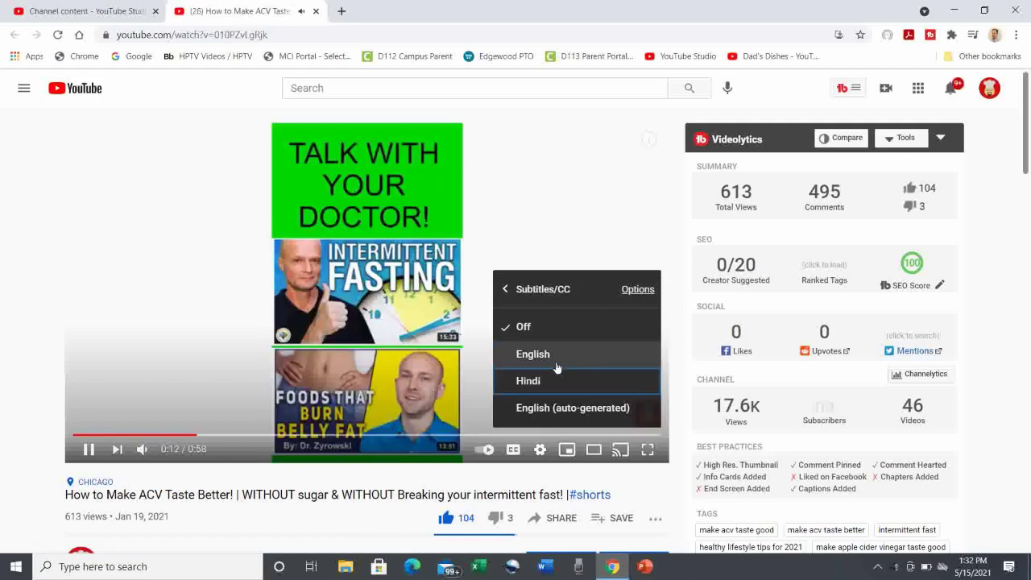
key(Down)
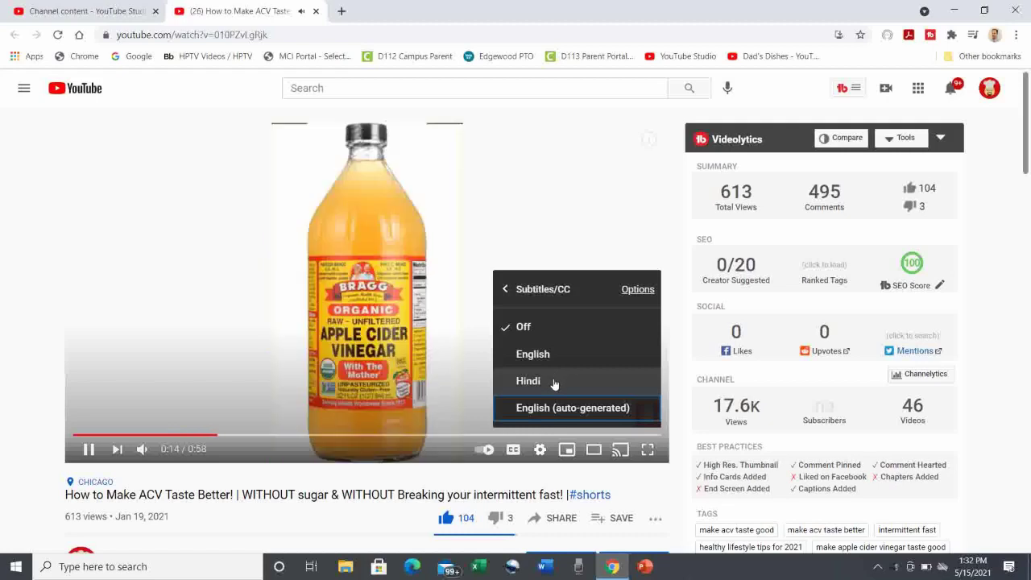
click(553, 380)
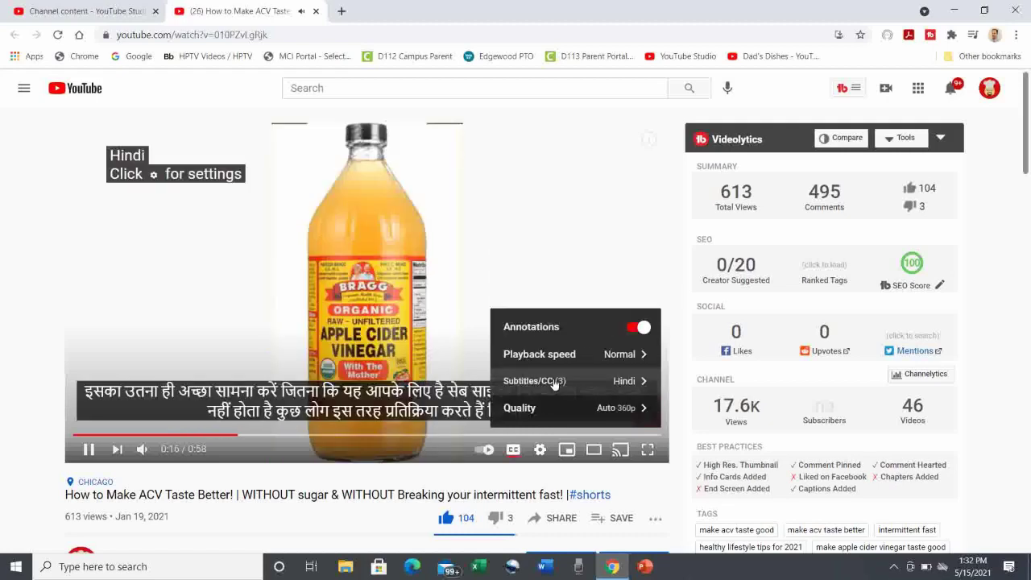
click(574, 302)
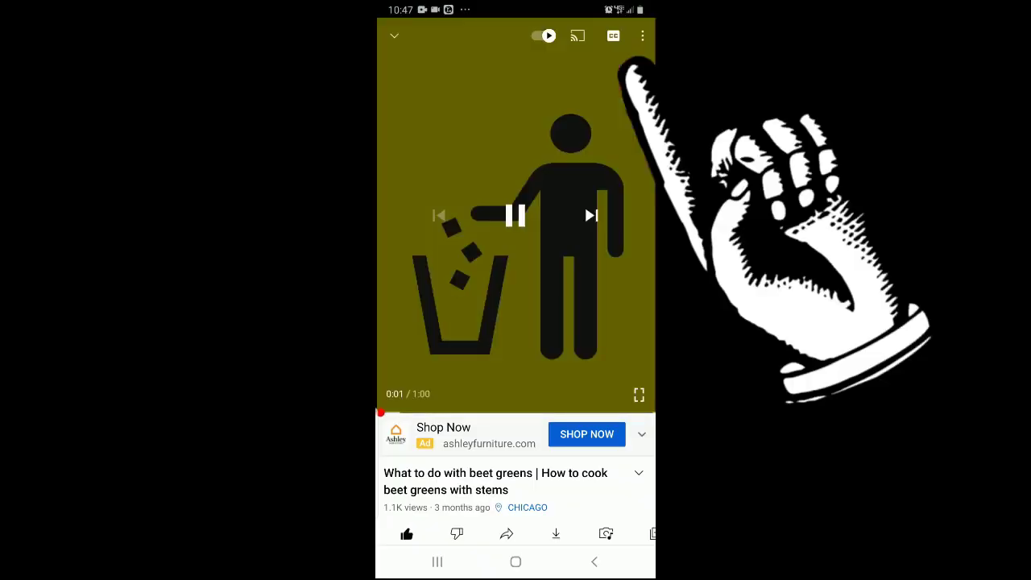
Step: In the YouTube mobile app, look through the beet greens video's caption languages and choose Portuguese
click(642, 36)
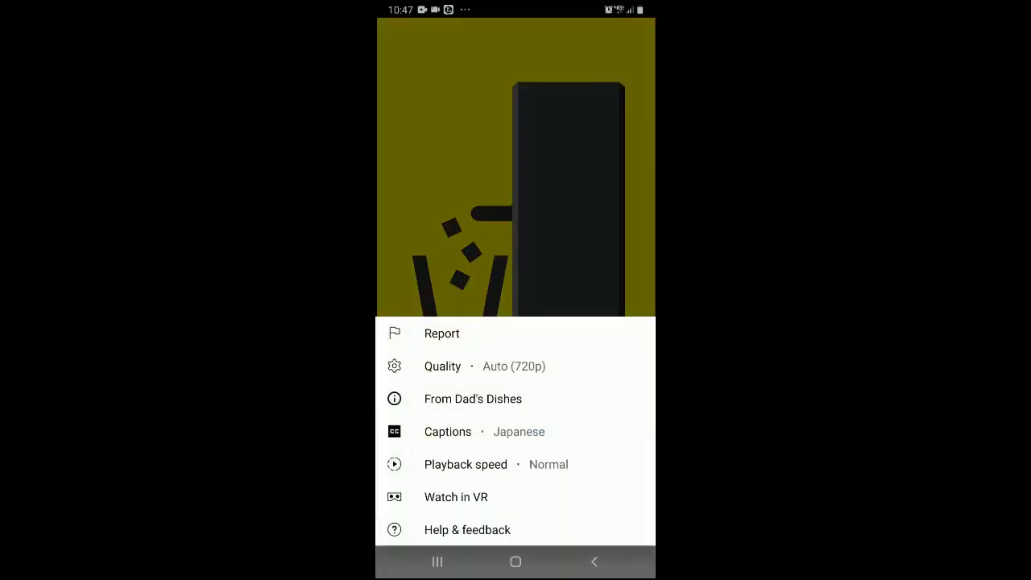
click(448, 432)
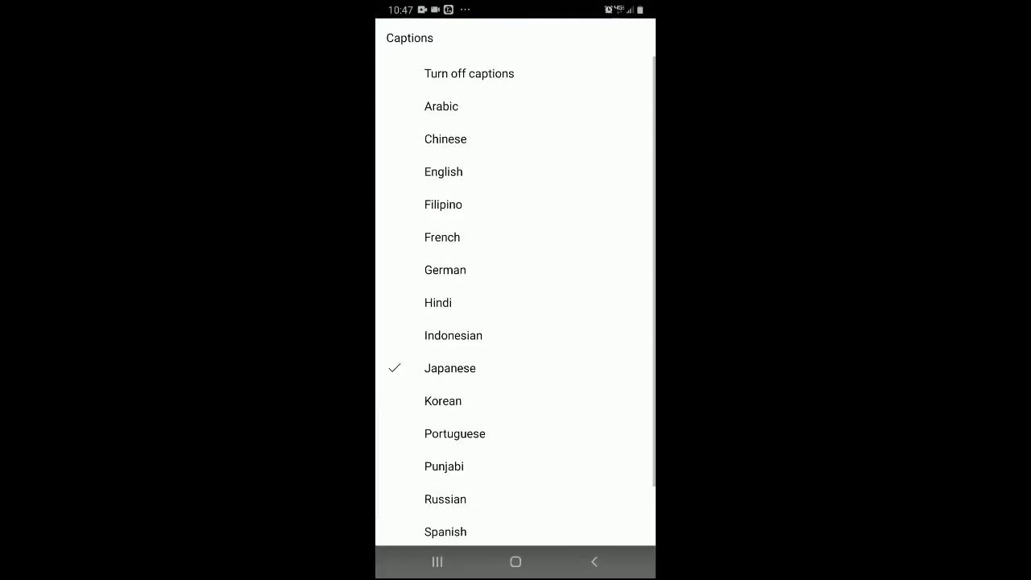
scroll(515, 323, down, 2)
scroll(515, 322, up, 1)
scroll(516, 323, down, 1)
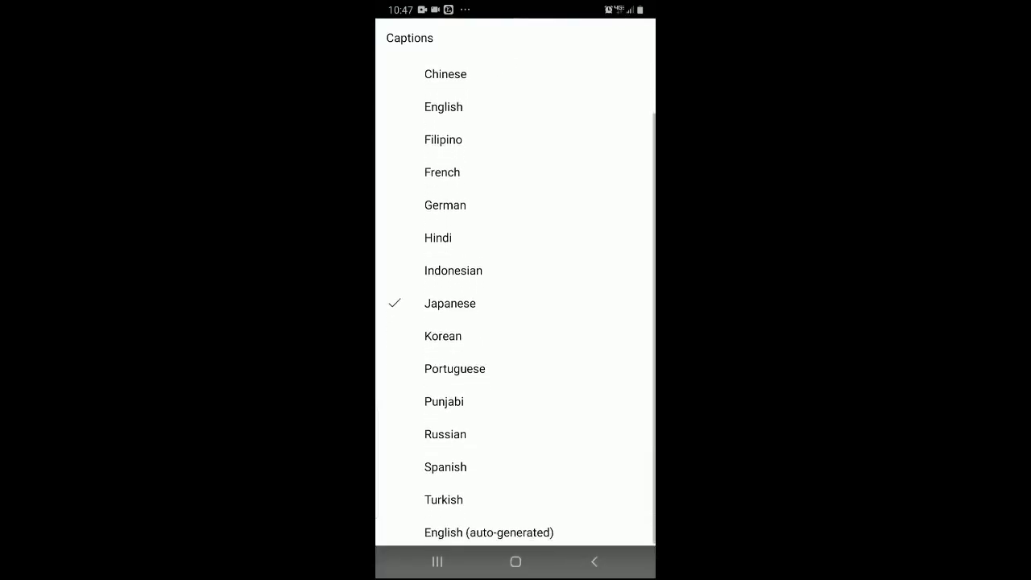
click(454, 366)
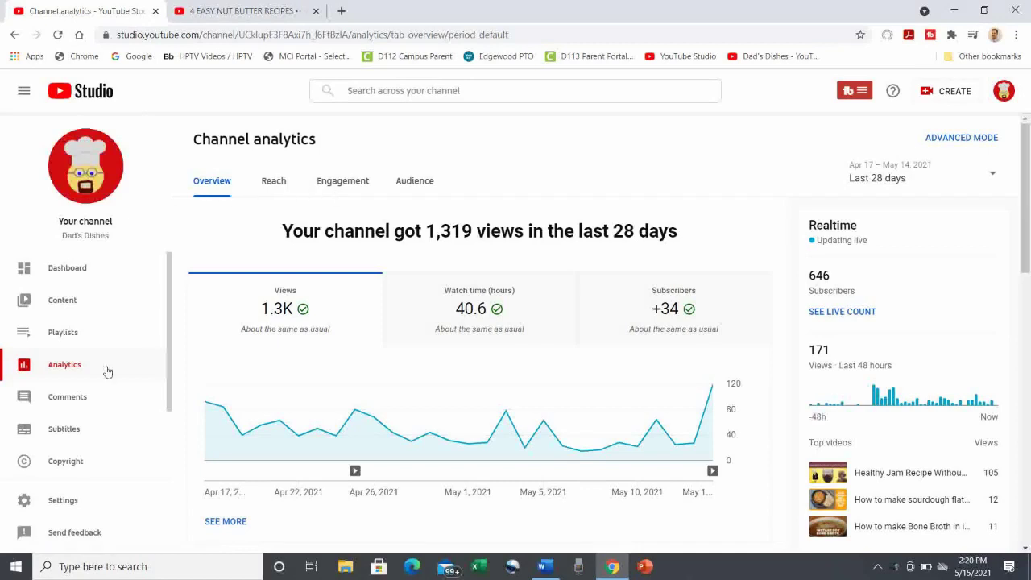
Step: Examine the top subtitle/CC languages in the channel's audience analytics for the last 28 days
click(408, 184)
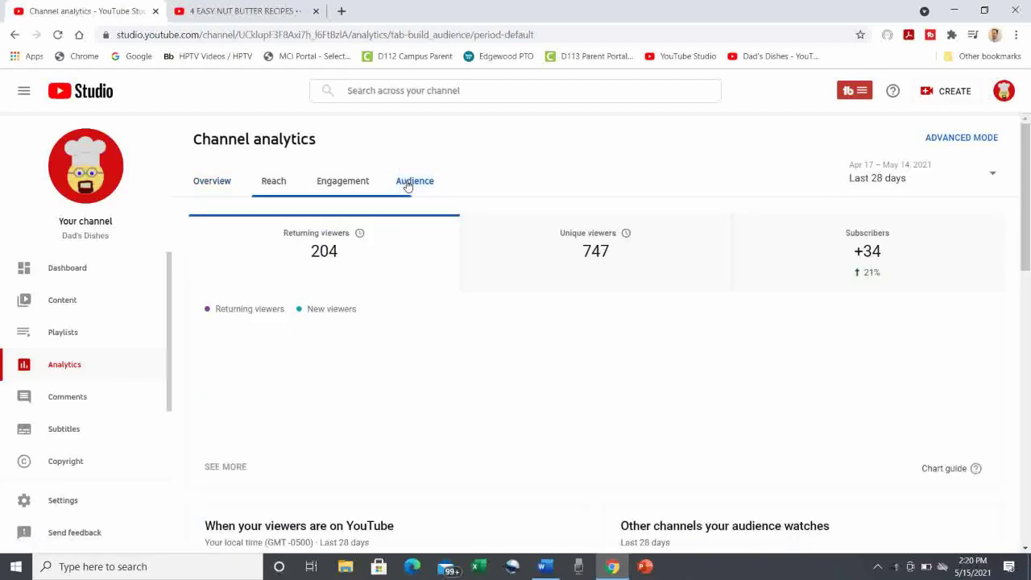
drag(1025, 183, 1029, 407)
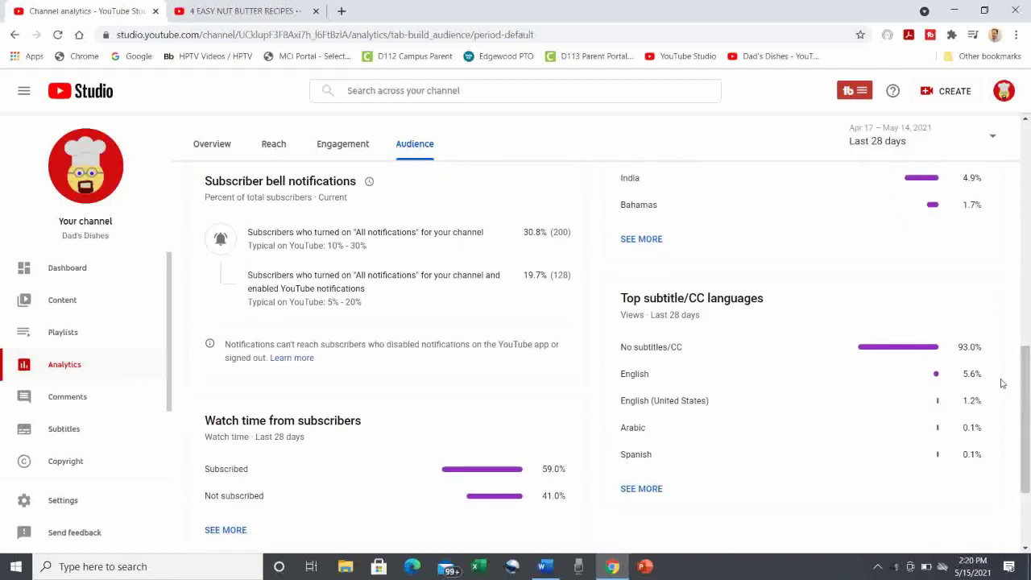